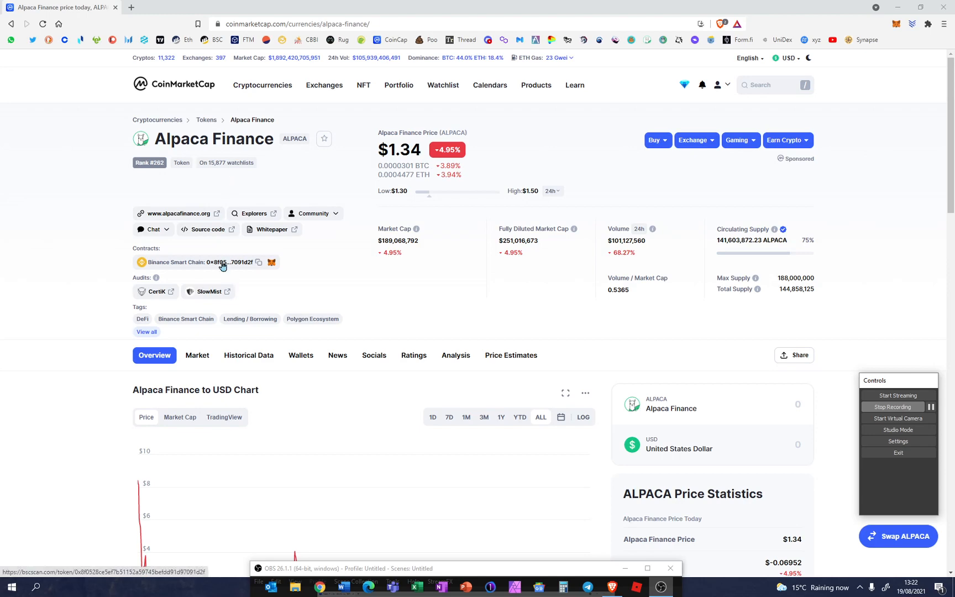
Open the Alpaca Finance website from its coin listing, launch its app and go to the Farm page
click(176, 215)
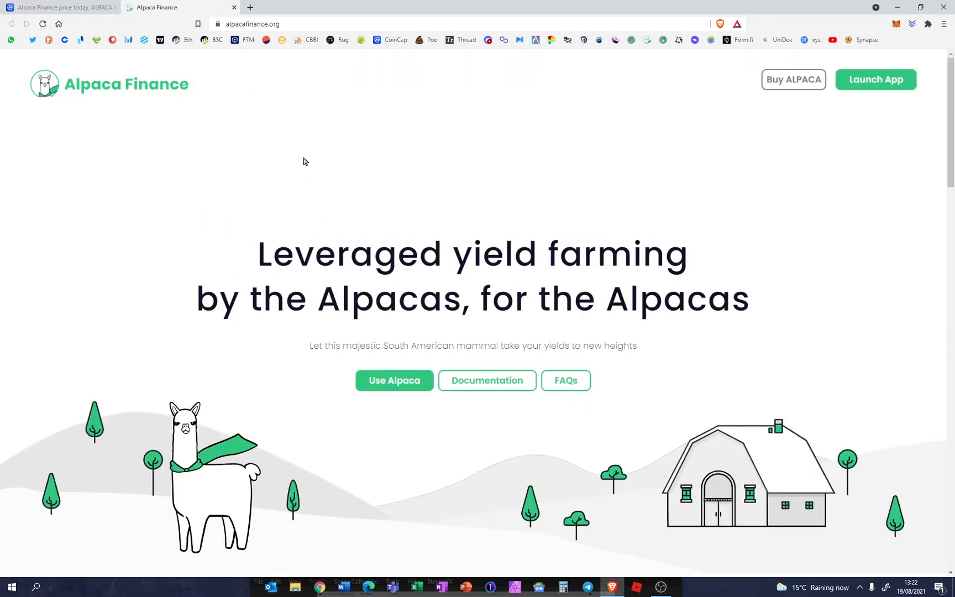
click(881, 82)
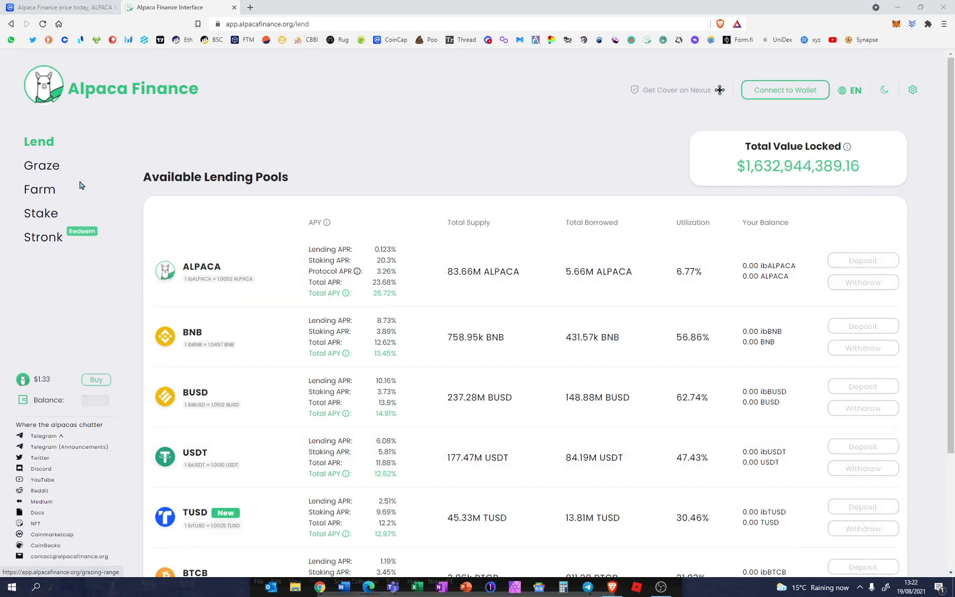
click(47, 189)
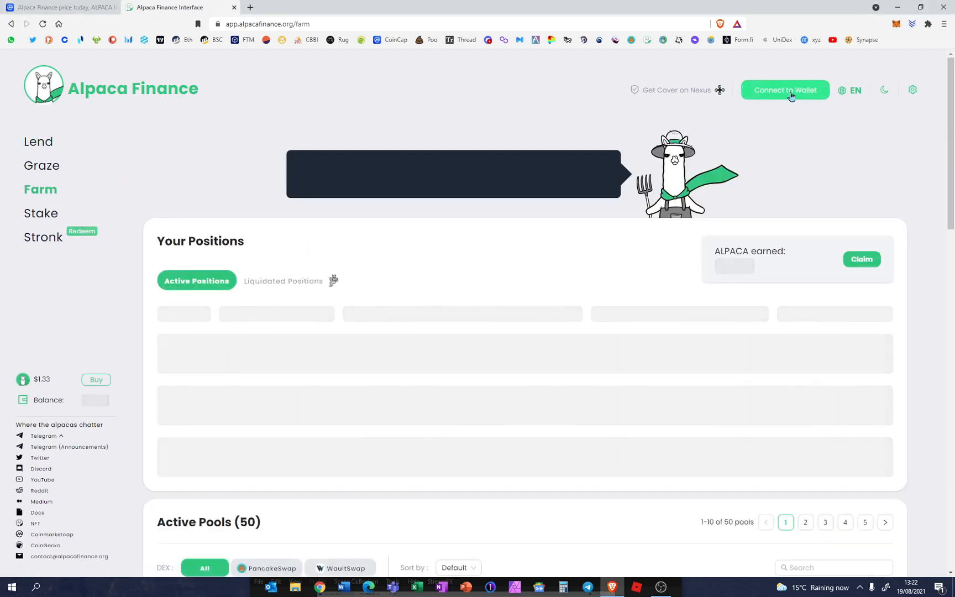
Connect the MetaMask wallet to the Alpaca Finance app and dismiss the chat notification
click(791, 93)
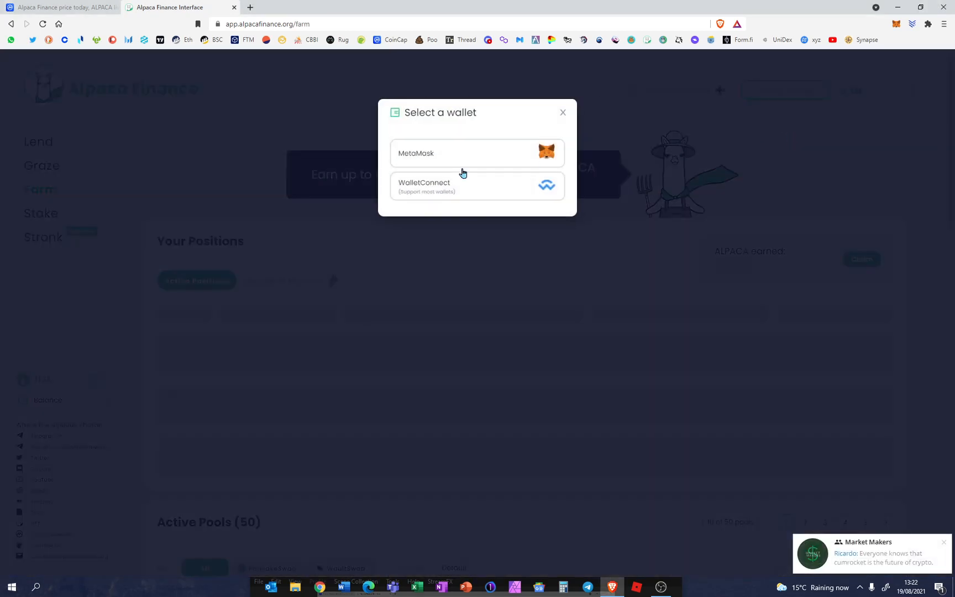
click(441, 153)
click(943, 544)
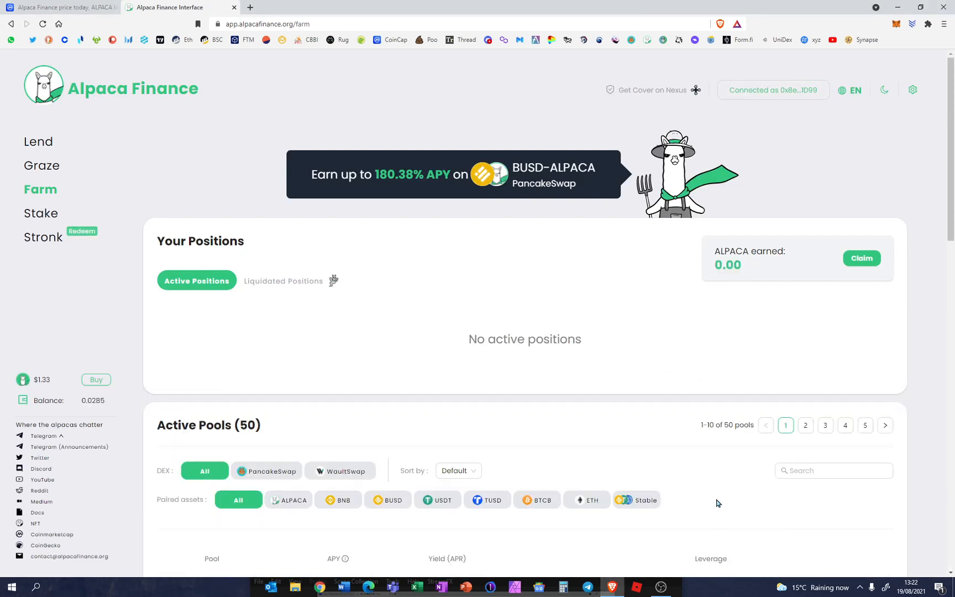
Filter the active farming pools by Stable paired assets and look over the pools' yields
scroll(674, 470, down, 5)
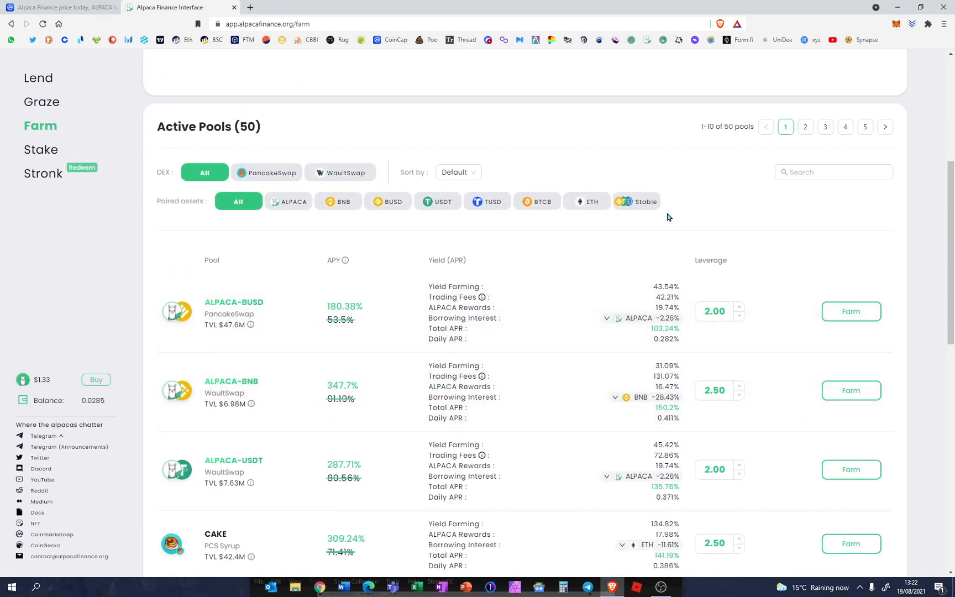
click(648, 202)
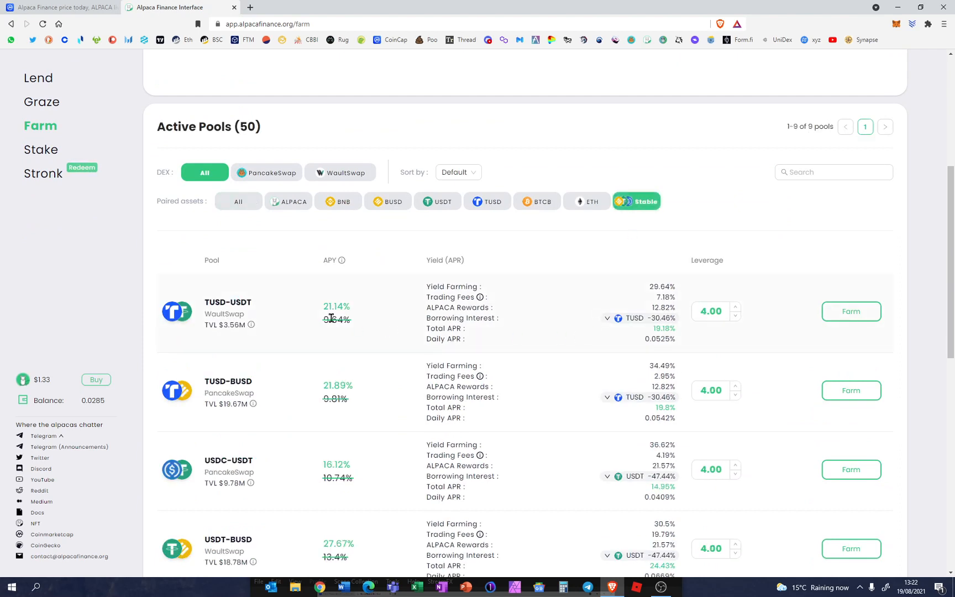
scroll(282, 481, down, 2)
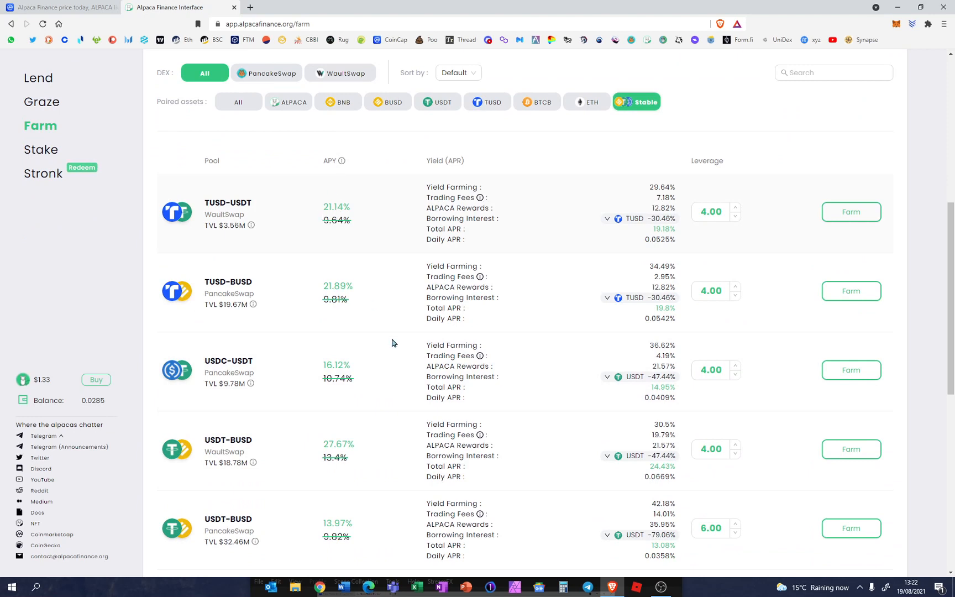
scroll(387, 337, down, 2)
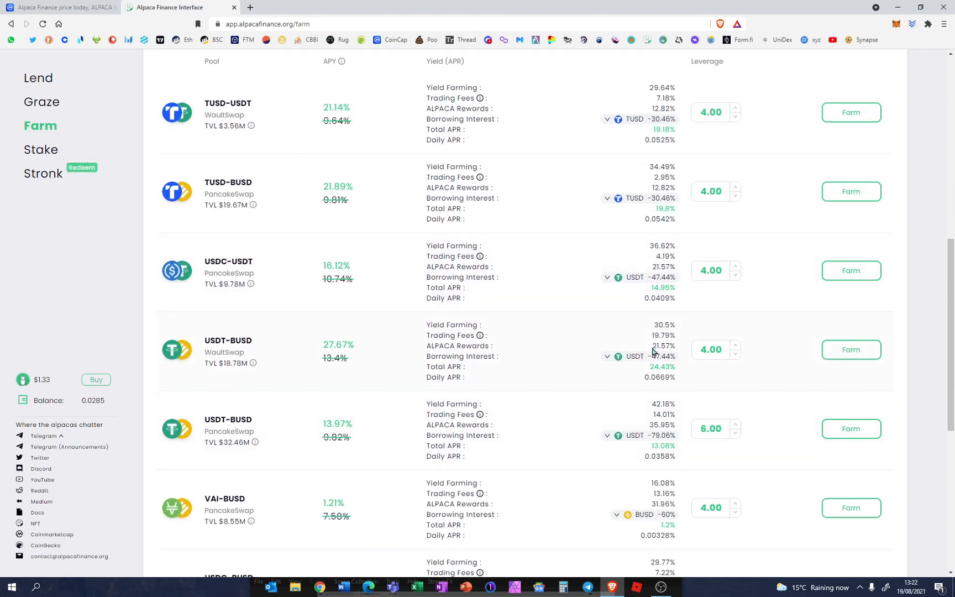
scroll(412, 154, up, 2)
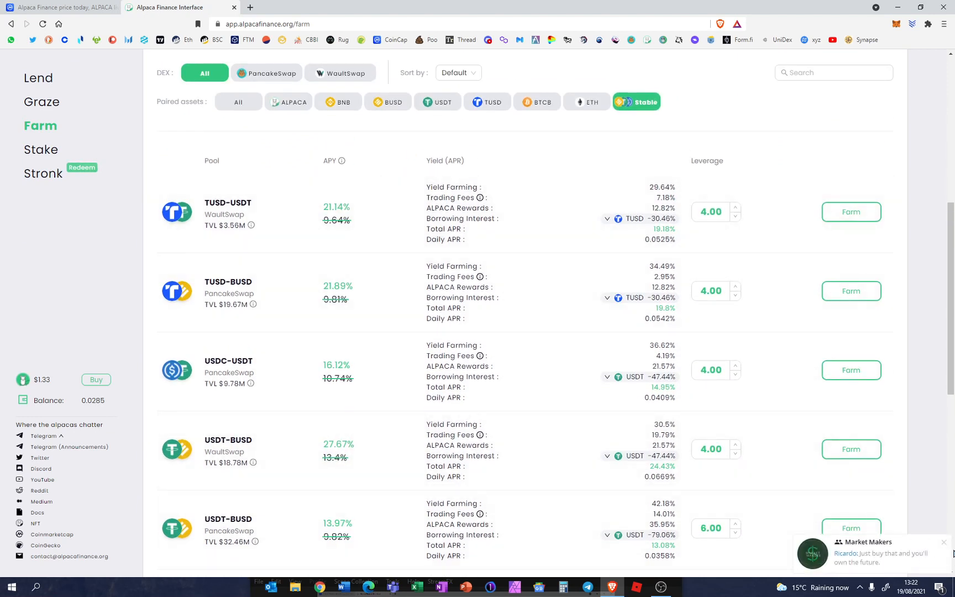
Dismiss the chat notification and quit Telegram so it stops sending pop-ups
click(944, 542)
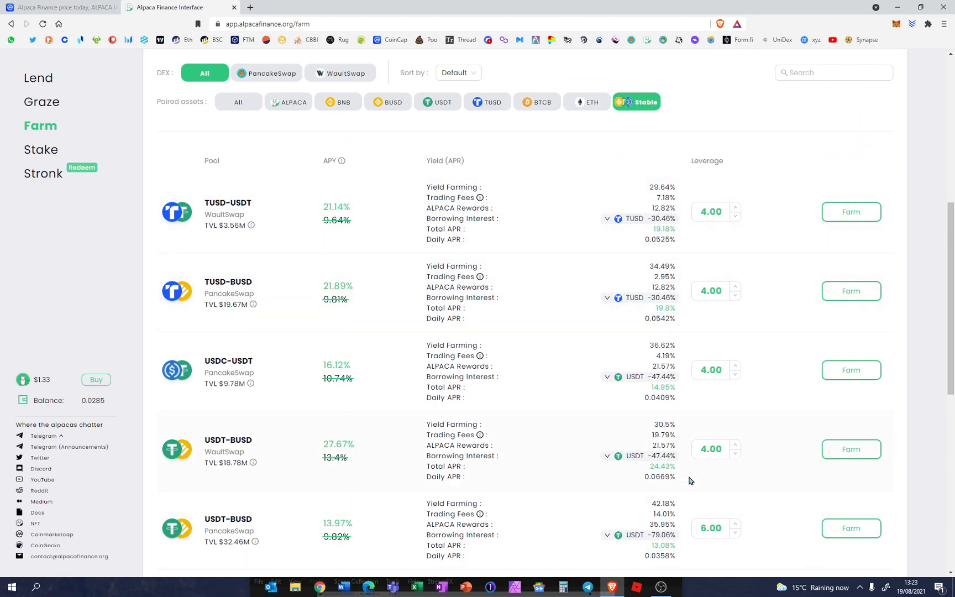
click(861, 587)
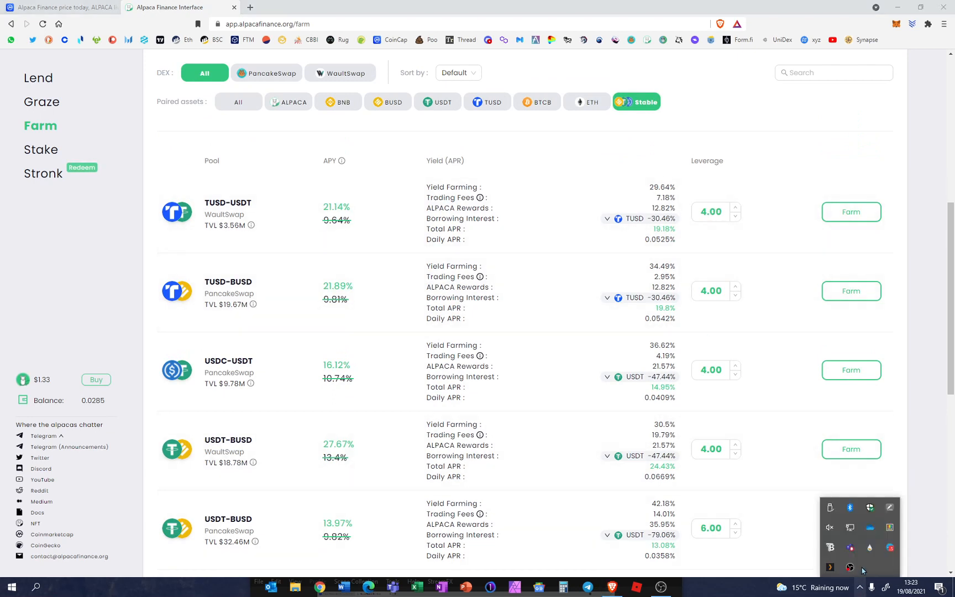
right_click(884, 547)
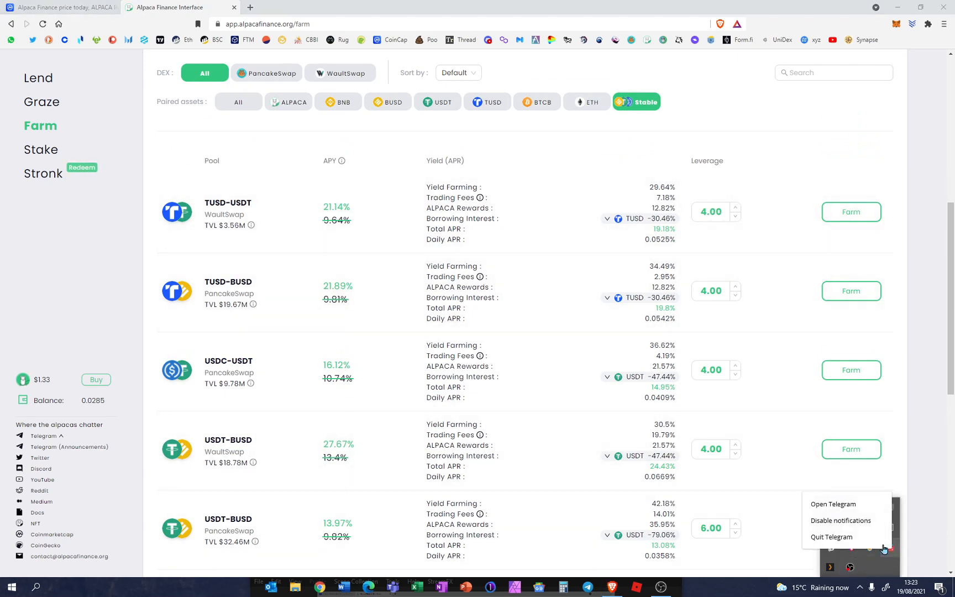
click(871, 537)
click(771, 512)
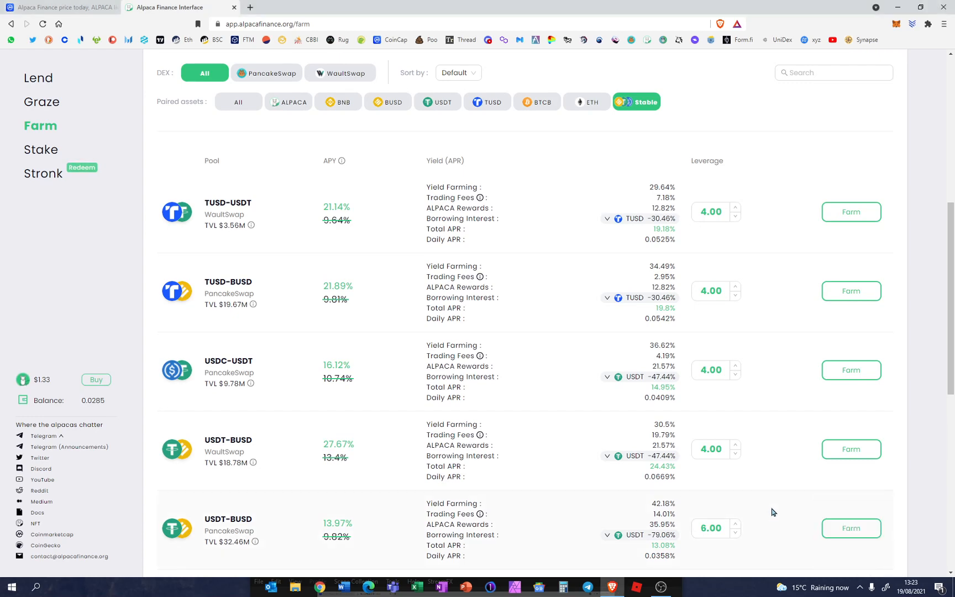
Compare the stable pools and open the farming form of the UST-BUSD PancakeSwap pool at 4.00 leverage
scroll(772, 508, down, 2)
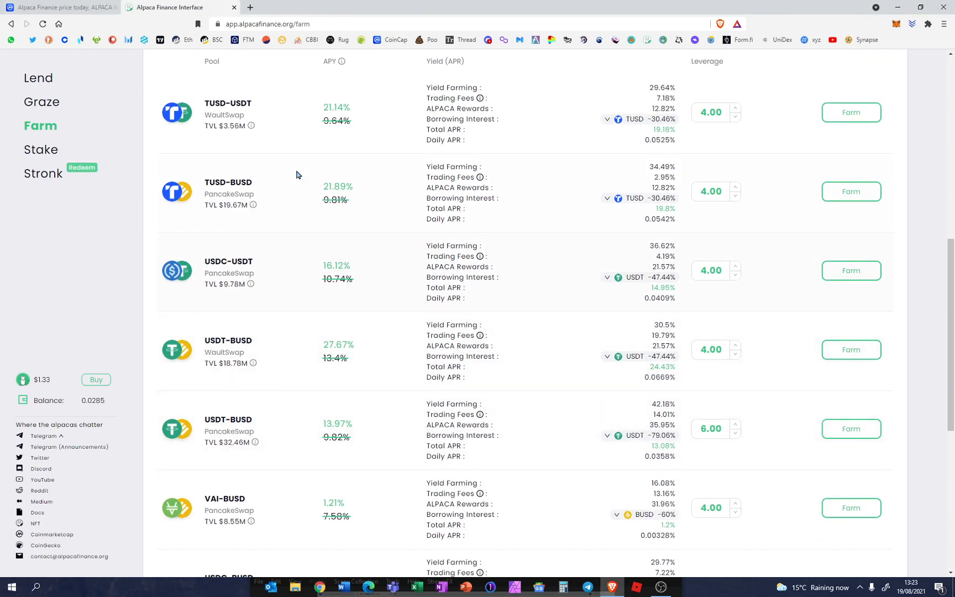
scroll(366, 277, up, 1)
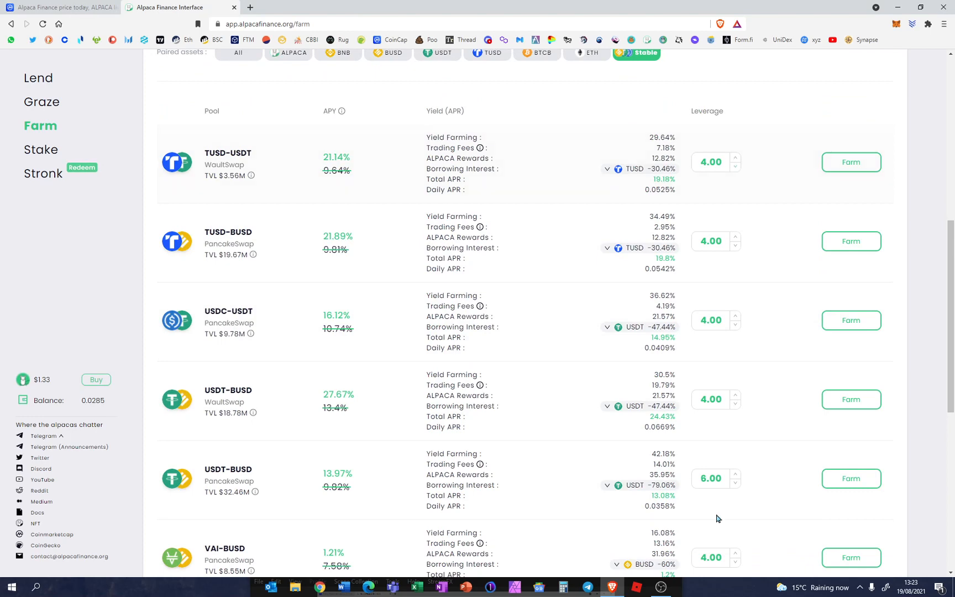
scroll(516, 396, down, 4)
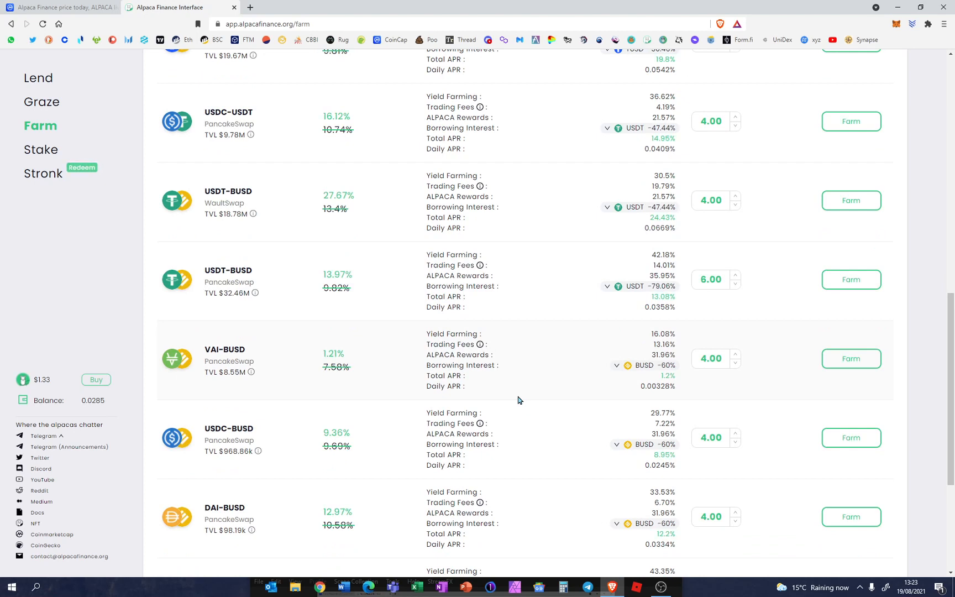
scroll(547, 406, down, 1)
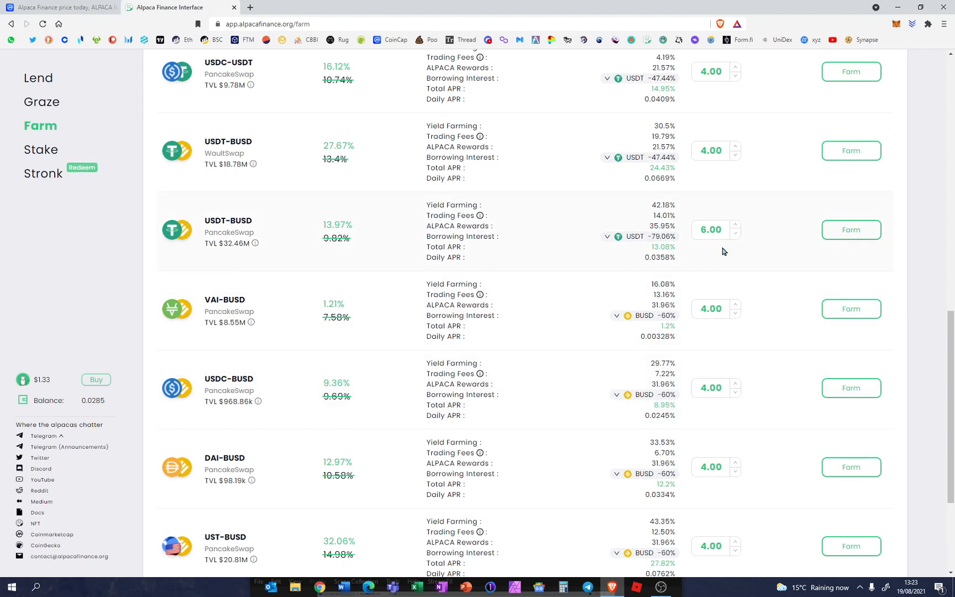
scroll(522, 343, down, 3)
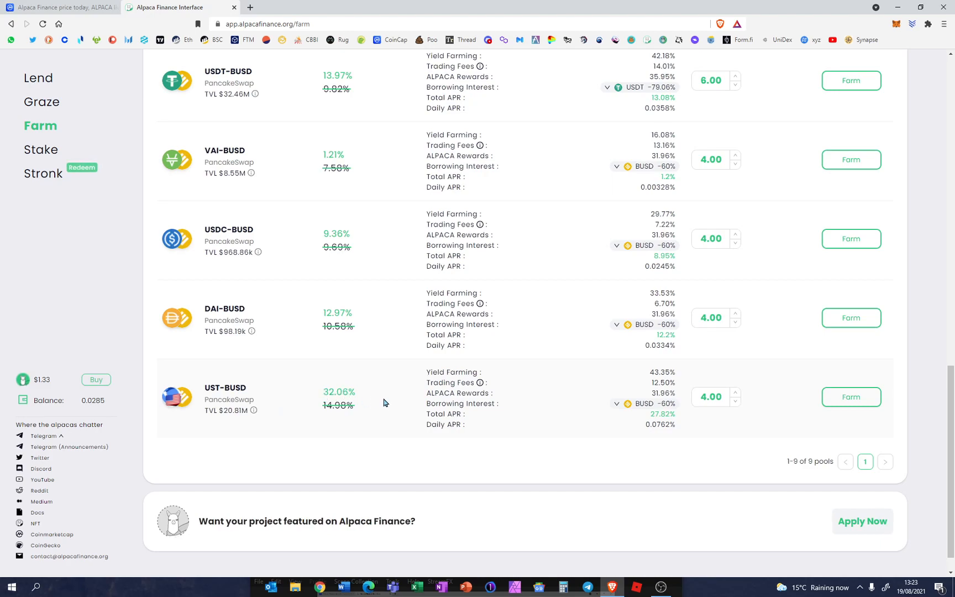
scroll(404, 396, up, 13)
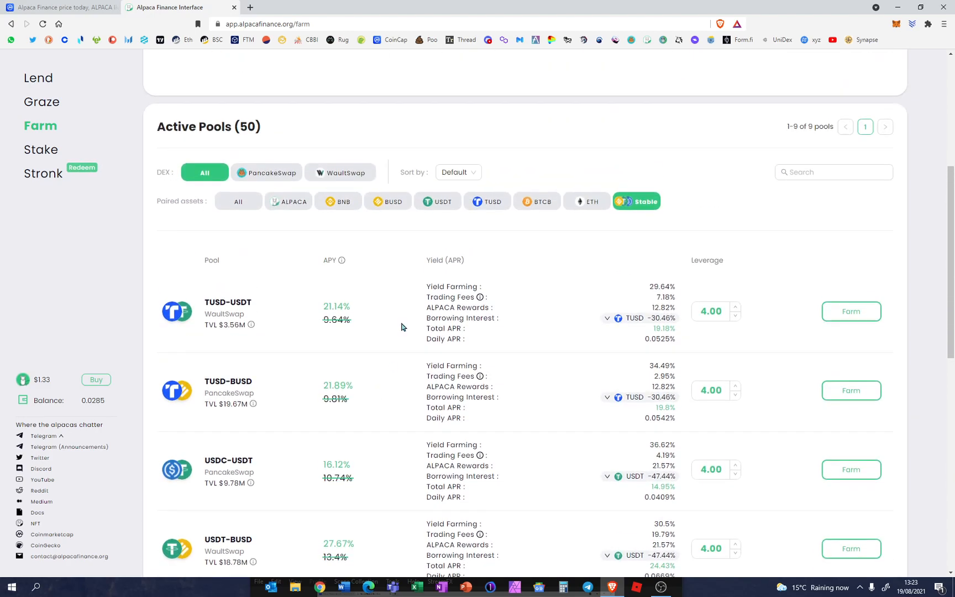
scroll(358, 478, down, 10)
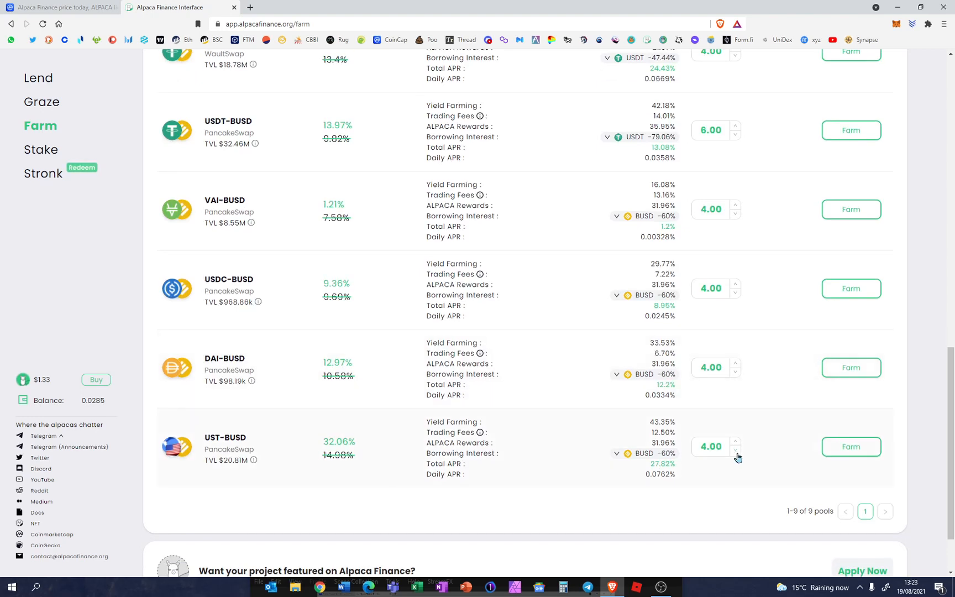
click(837, 452)
Fill in 50% of the available BUSD balance as the farming amount and round it to 250
scroll(785, 456, down, 3)
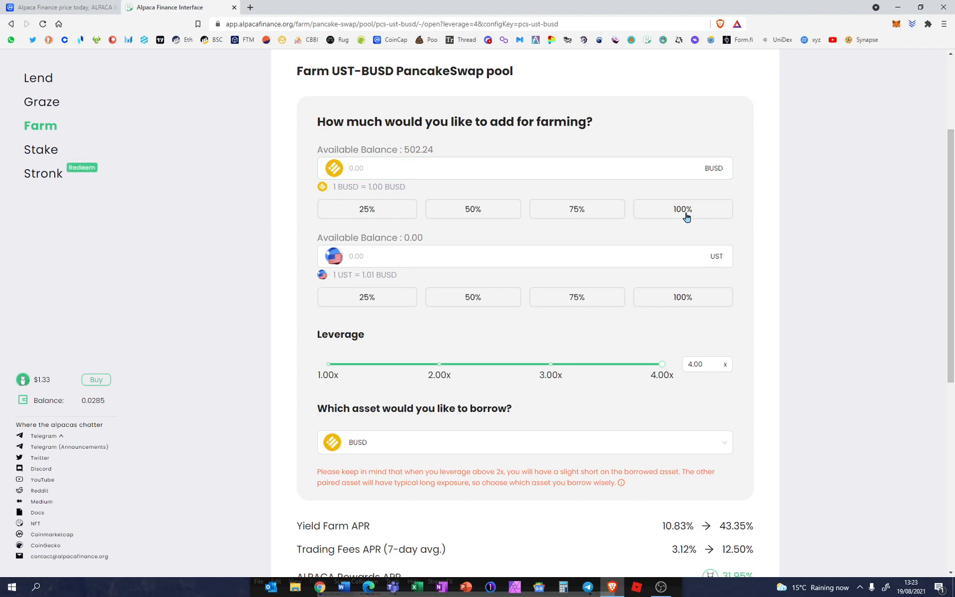
click(490, 214)
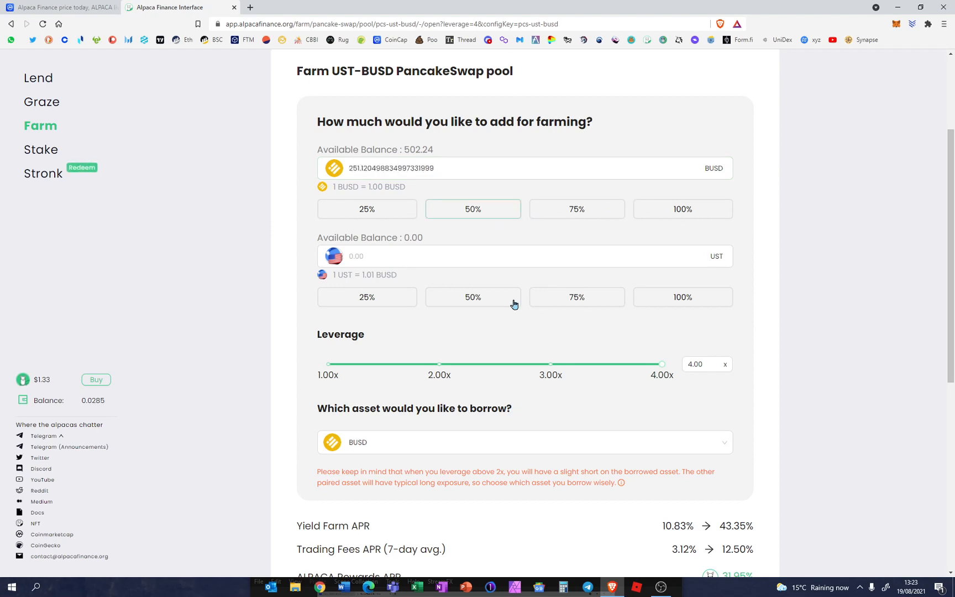
drag(454, 167, 358, 170)
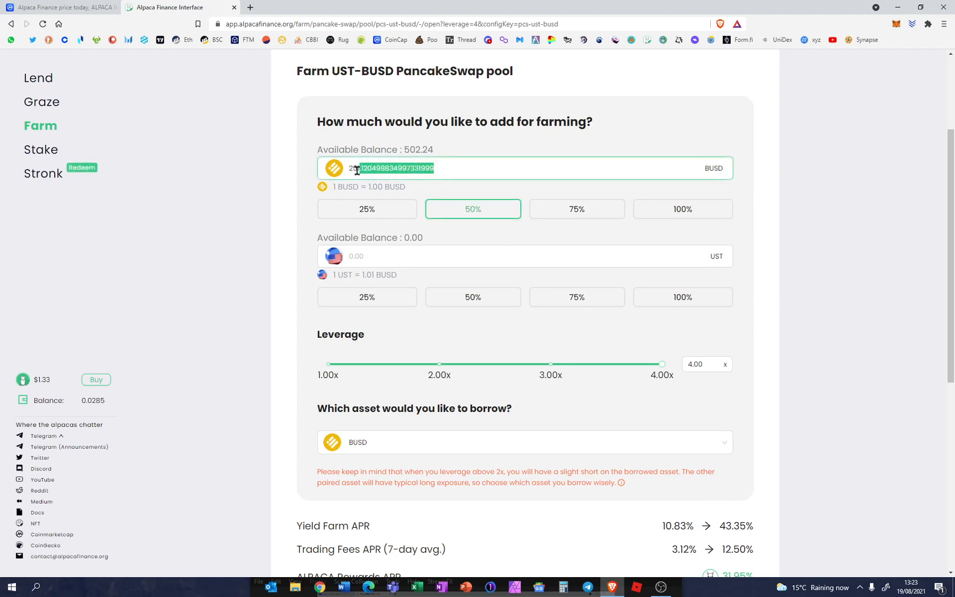
text(0)
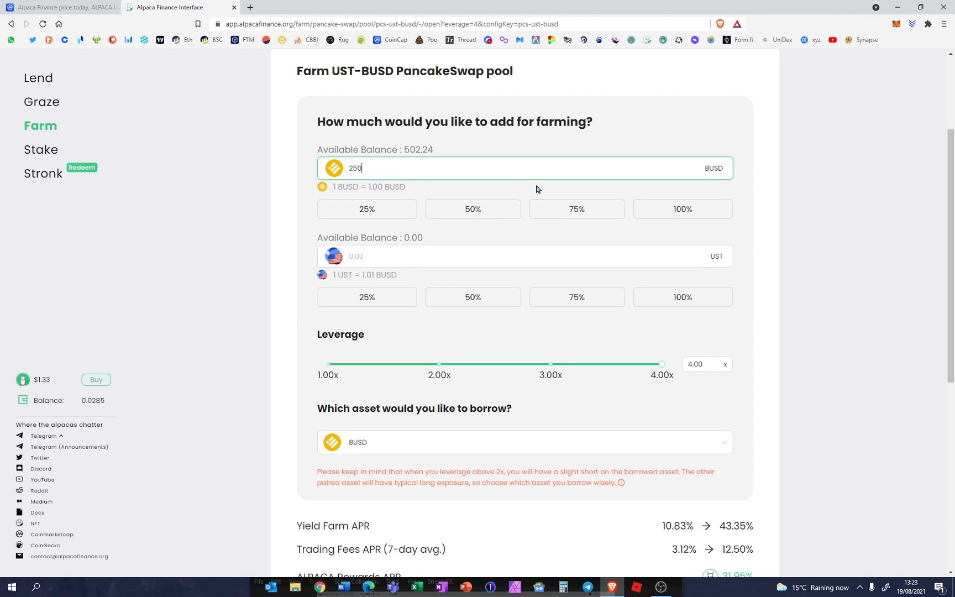
click(427, 256)
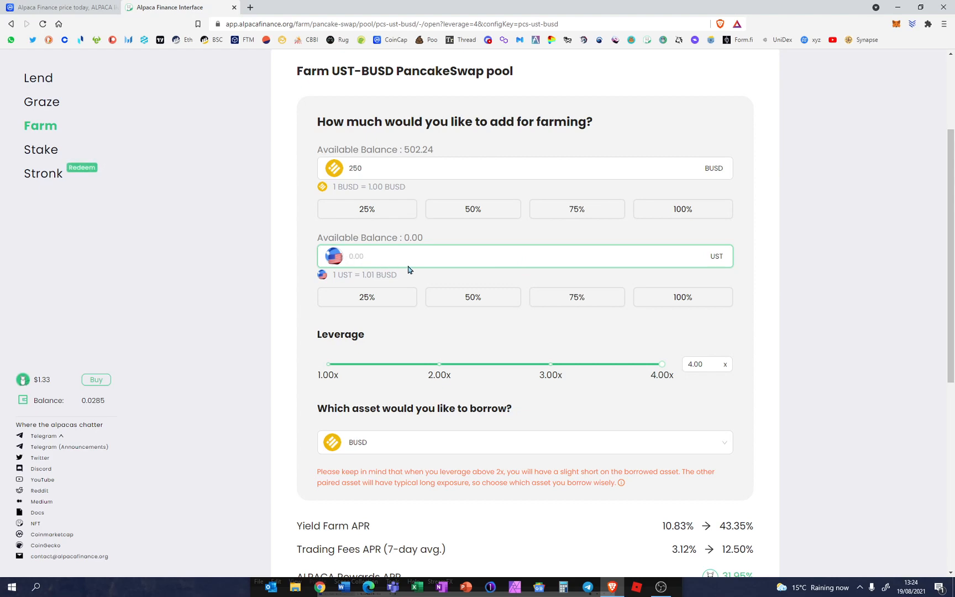
Set the BUSD amount to add for farming to 500
click(356, 167)
double_click(356, 167)
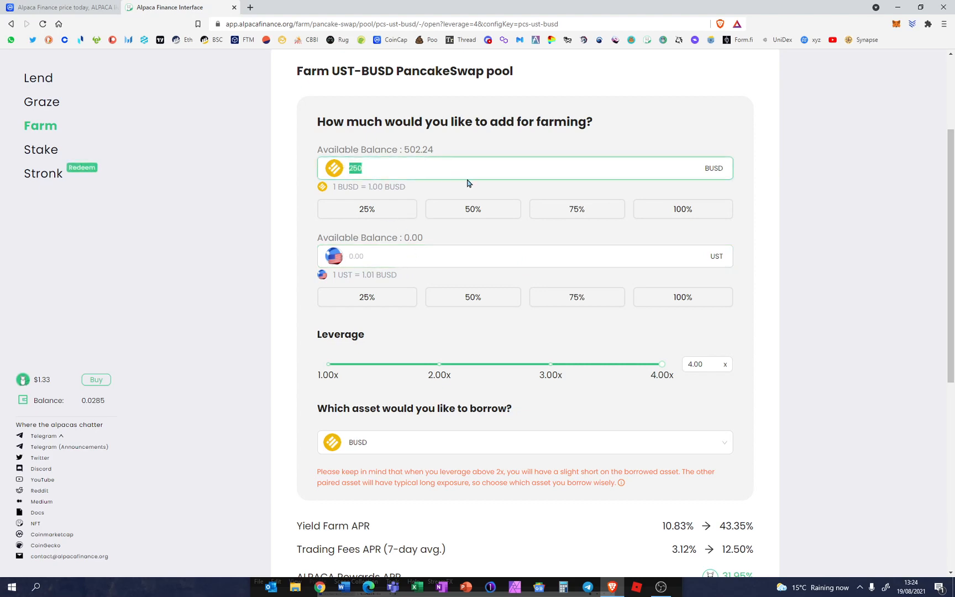
text(500)
Keep the leverage at 4.00x and choose BUSD as the asset to borrow
scroll(649, 441, down, 1)
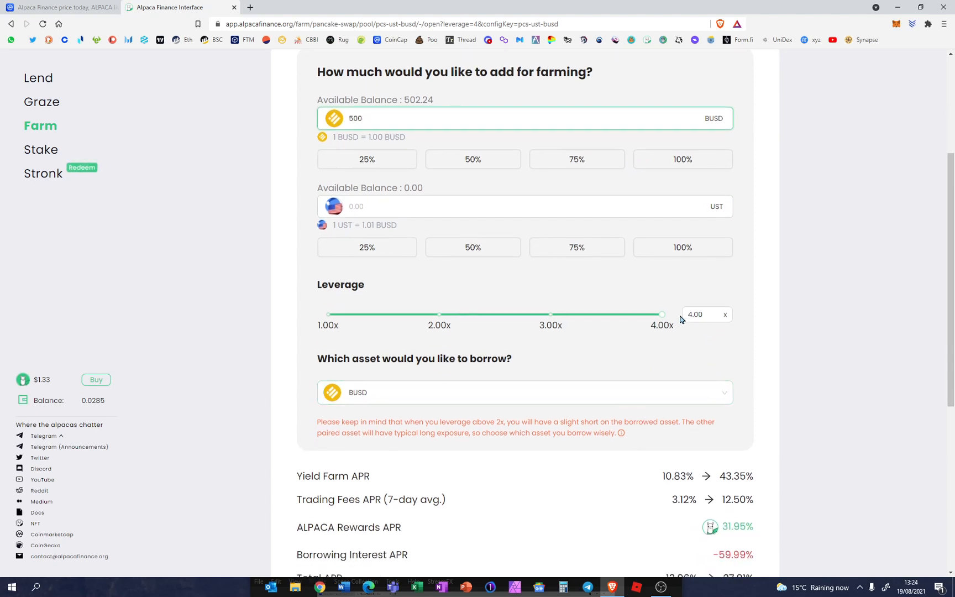
mouse_move(661, 314)
mouse_down()
mouse_move(446, 327)
mouse_move(674, 324)
mouse_up()
click(729, 393)
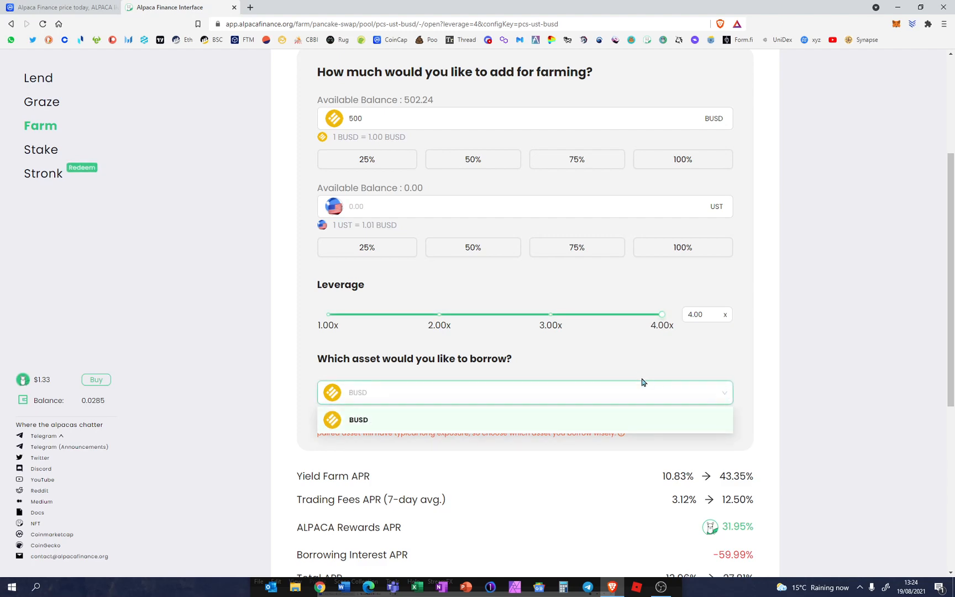
scroll(642, 381, down, 1)
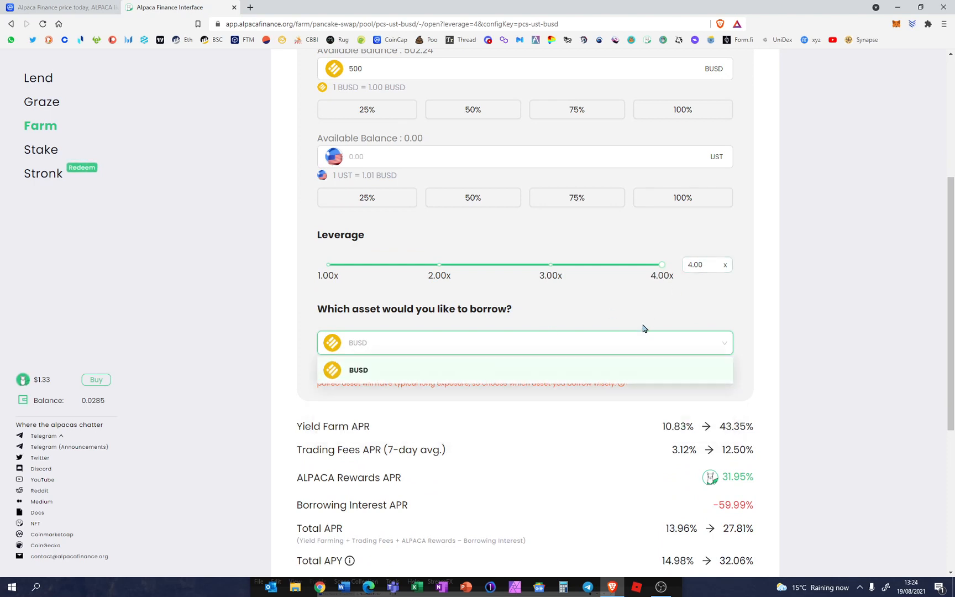
click(613, 366)
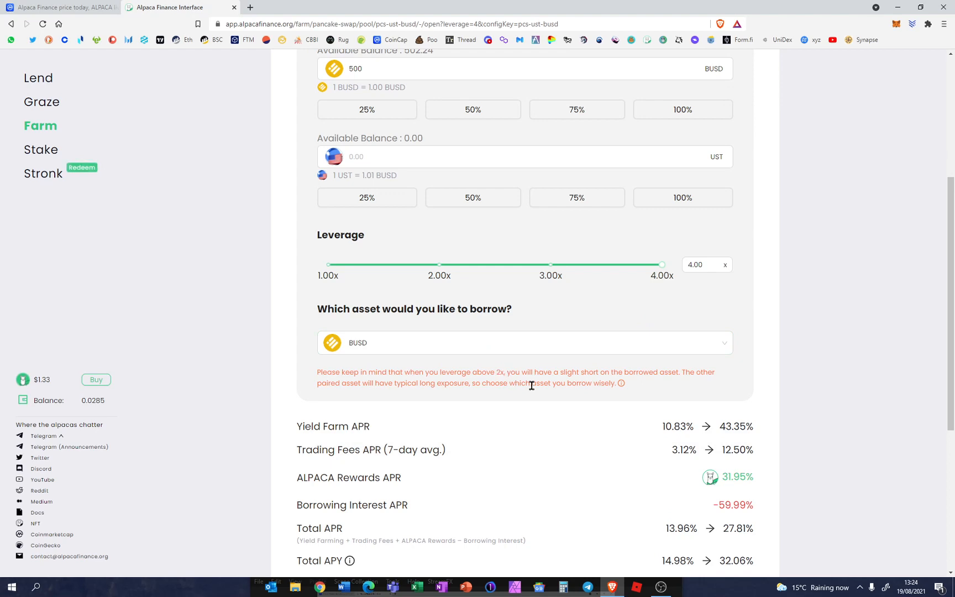
Review the position's APR breakdown, total APY and the summary of supplied and borrowed assets
scroll(558, 386, up, 1)
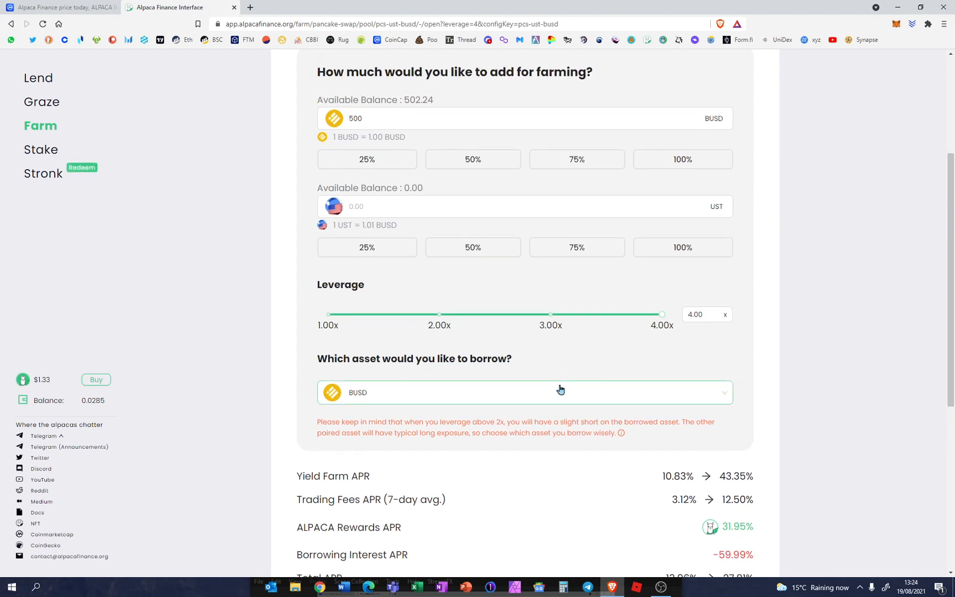
scroll(582, 458, down, 2)
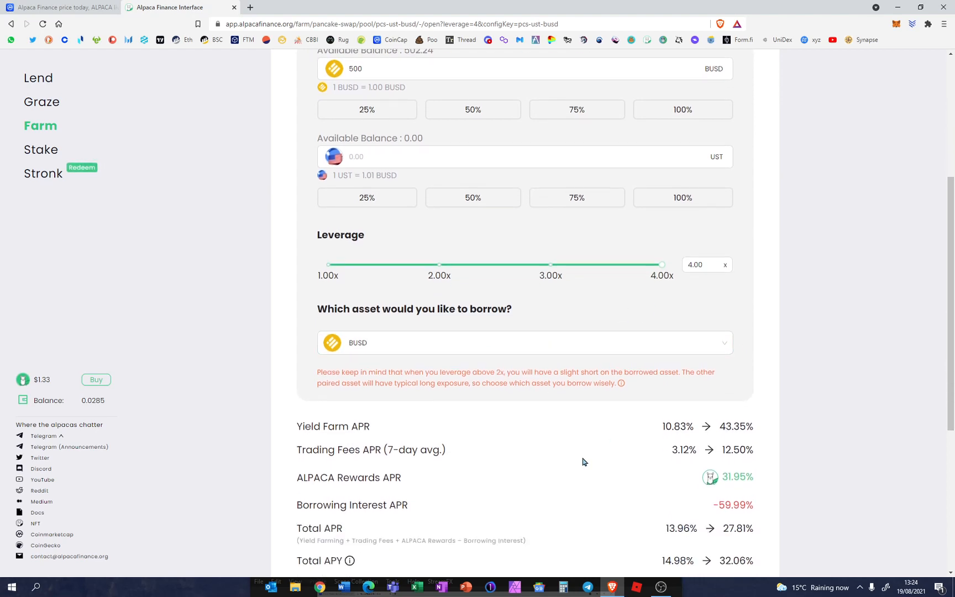
scroll(589, 460, up, 1)
scroll(589, 460, down, 2)
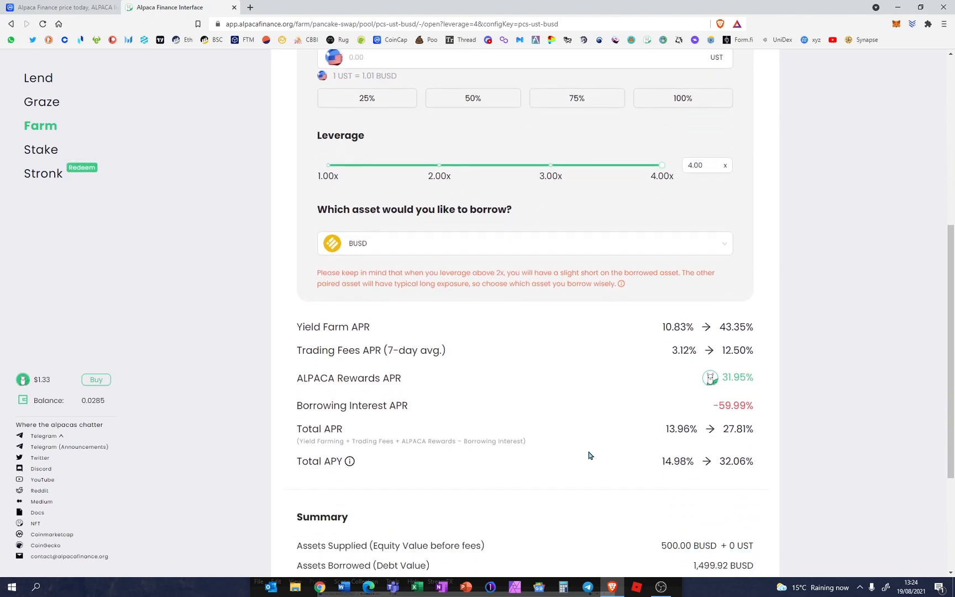
scroll(594, 447, down, 4)
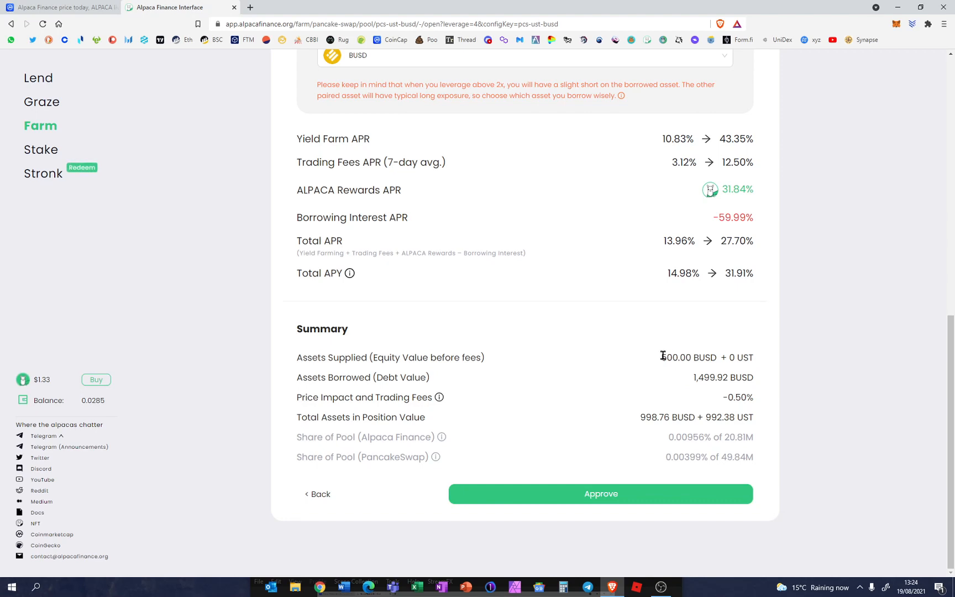
Check the supplied and total position assets in the summary, and approve BUSD spending by Alpaca Finance with confirmation in MetaMask
drag(661, 359, 719, 360)
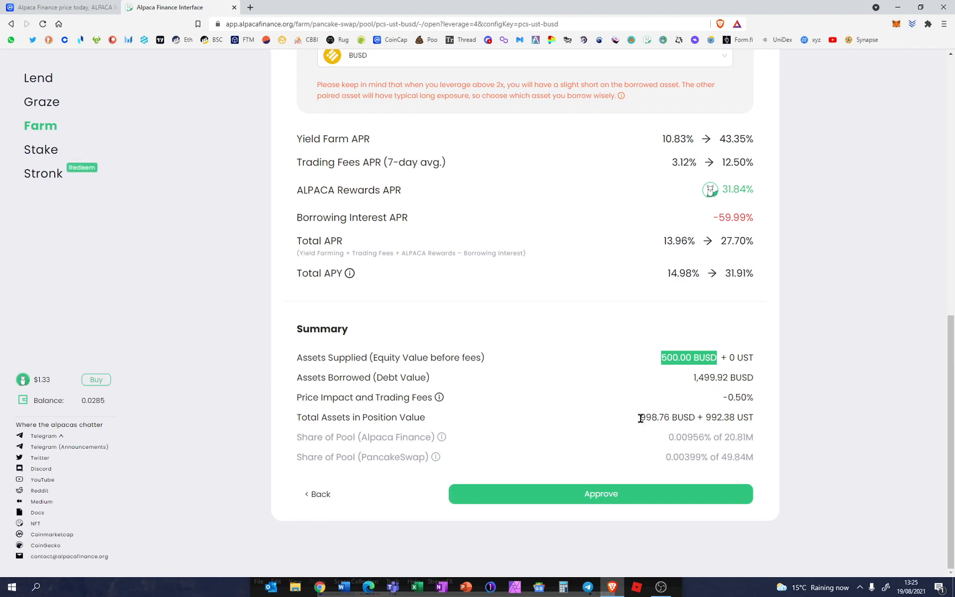
drag(641, 419, 748, 418)
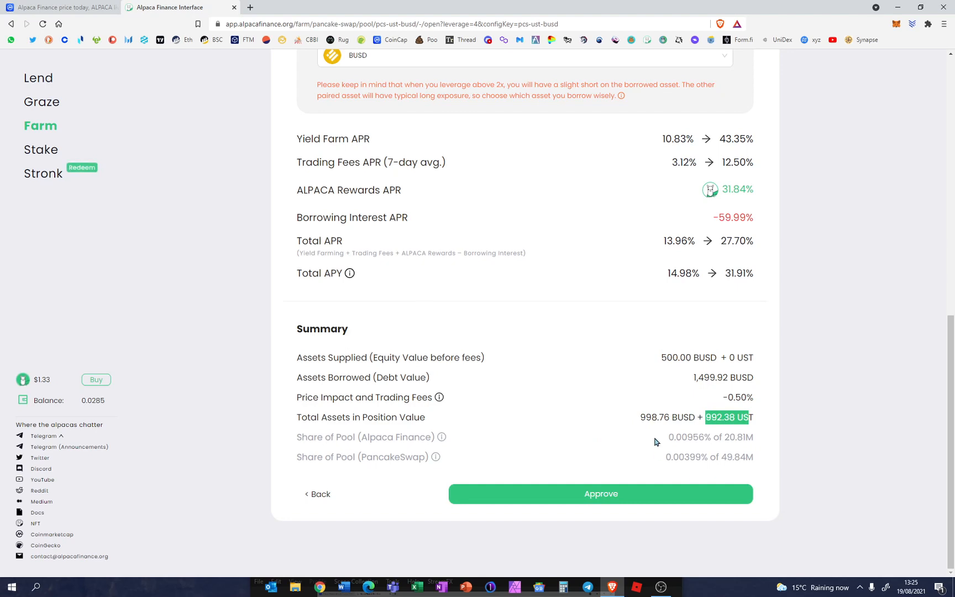
click(594, 494)
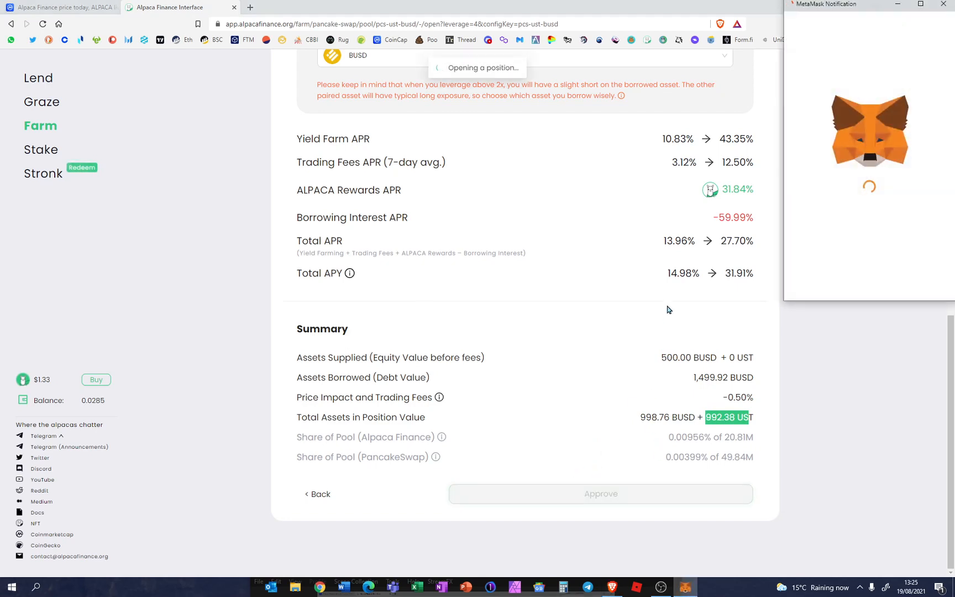
scroll(869, 243, down, 1)
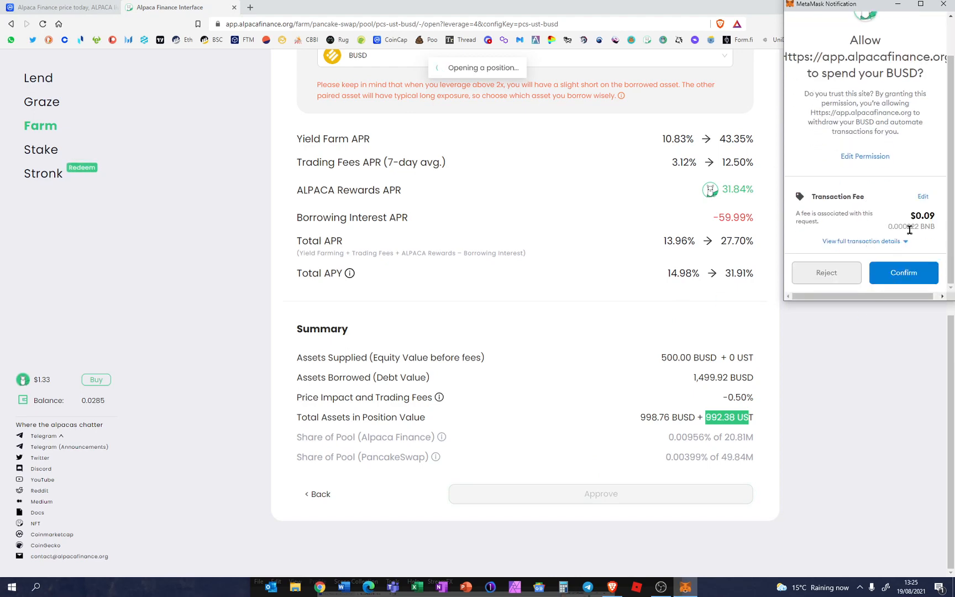
click(916, 273)
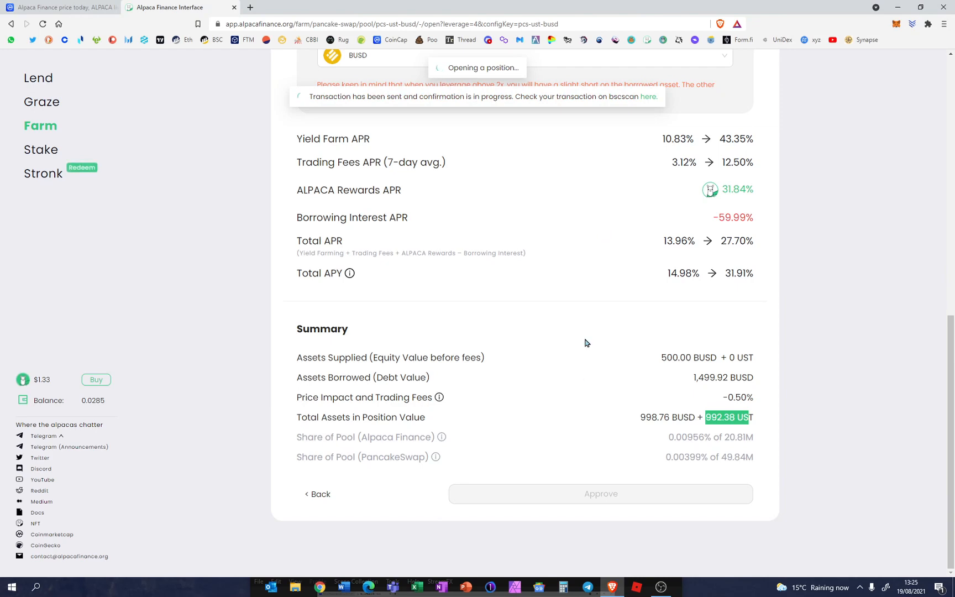
Capture a rectangular screenshot of the position's Summary section, from its heading down to the approval row
scroll(586, 342, up, 1)
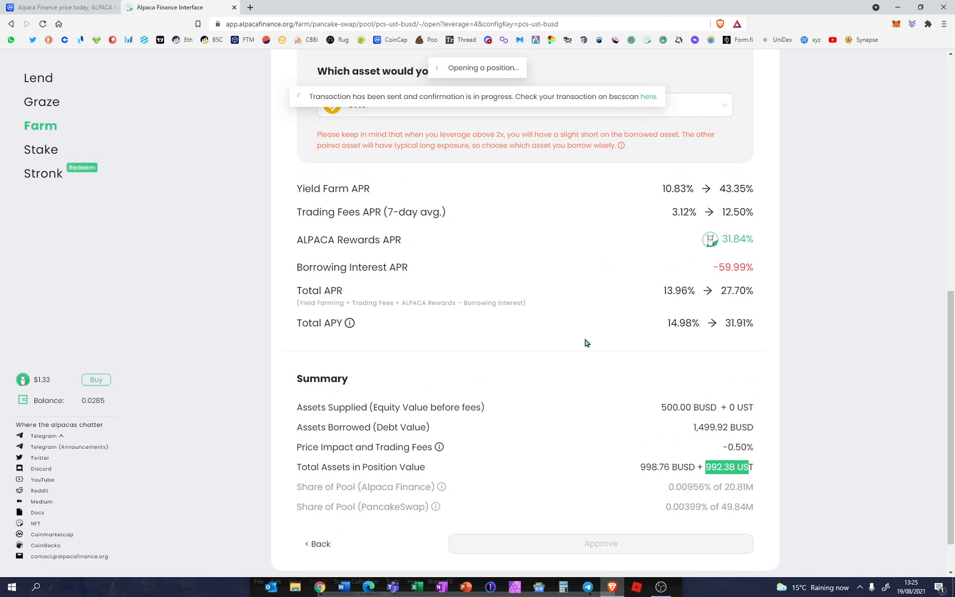
click(586, 343)
key(super+shift+s)
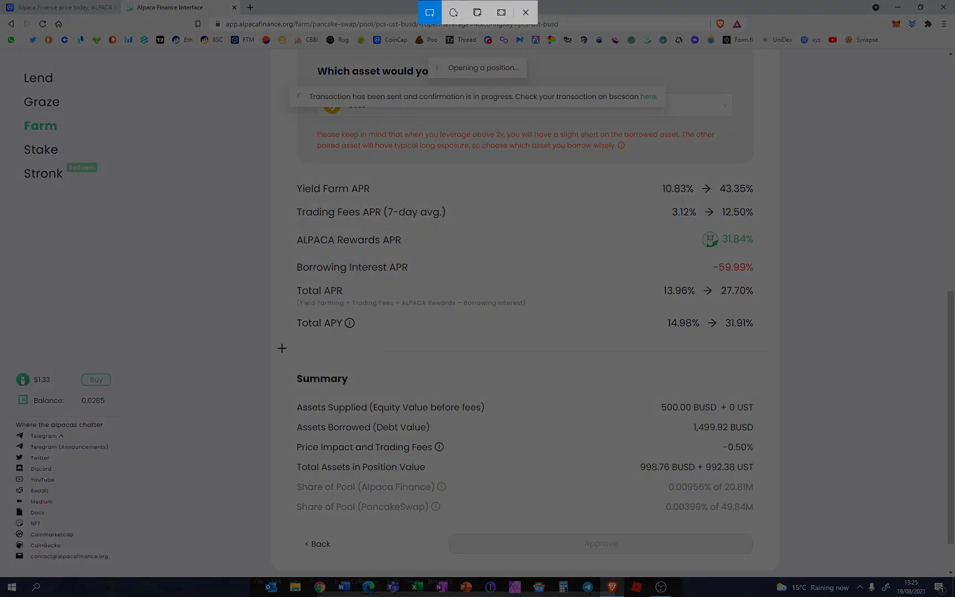
drag(274, 350, 774, 575)
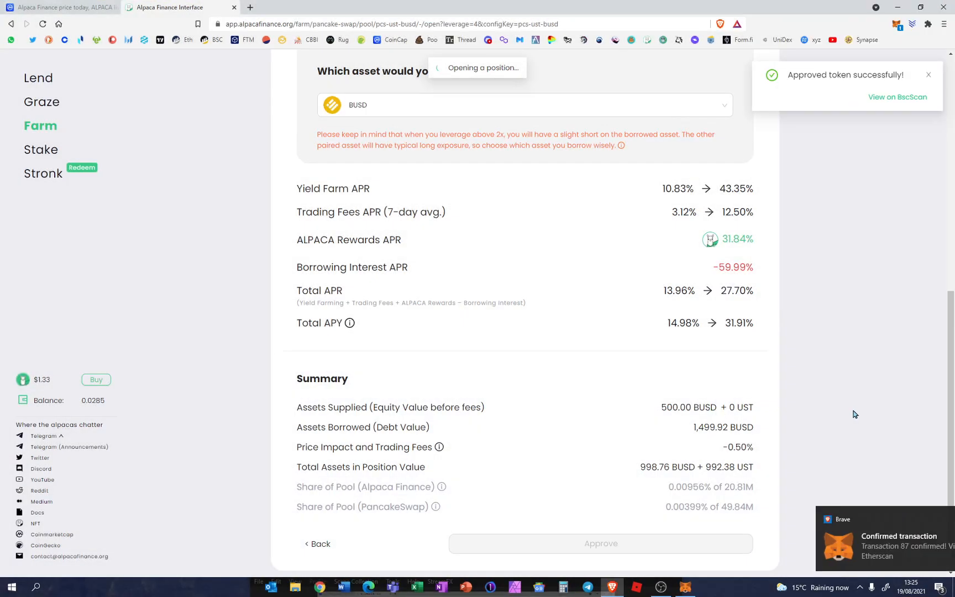
mouse_move(922, 521)
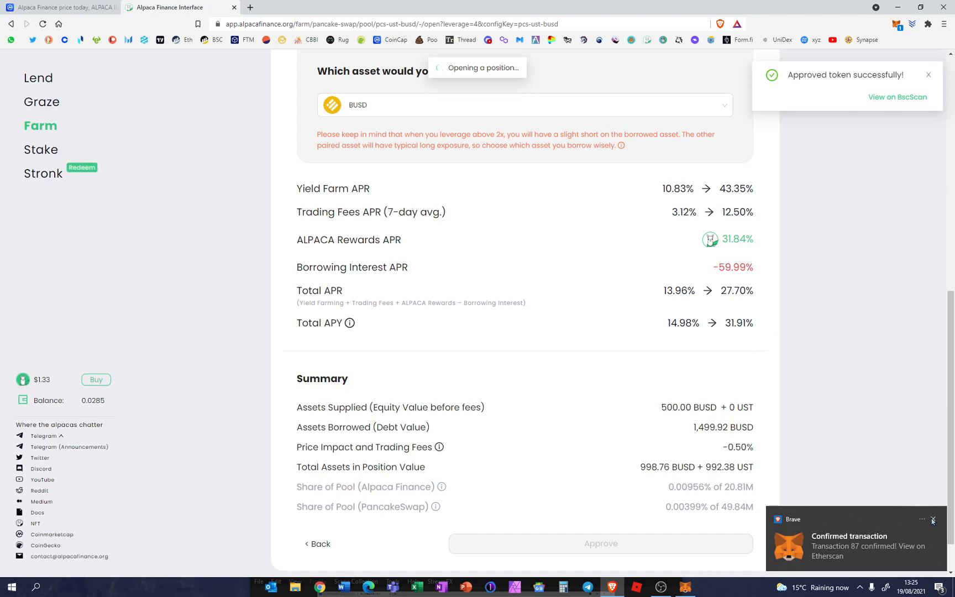